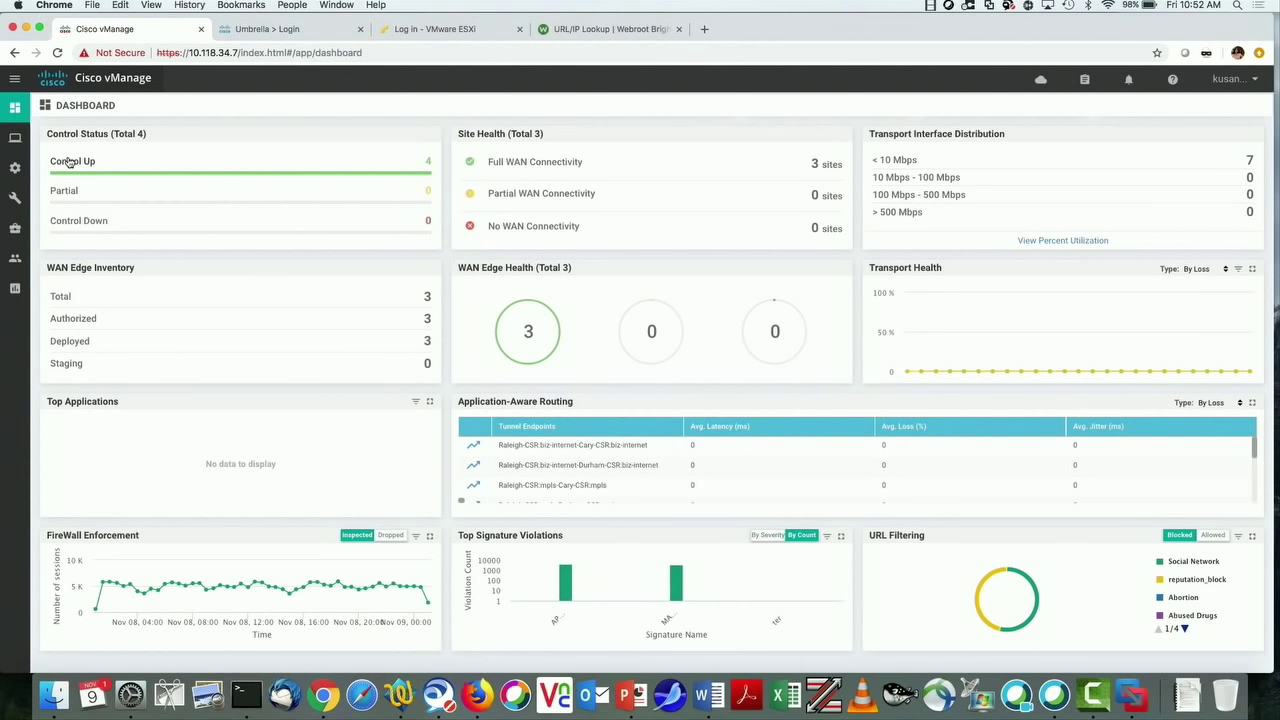
- Try to open the Security configuration page and check the computer's Wi-Fi connection
{"action": "mouse_move", "coordinate": [15, 168]}
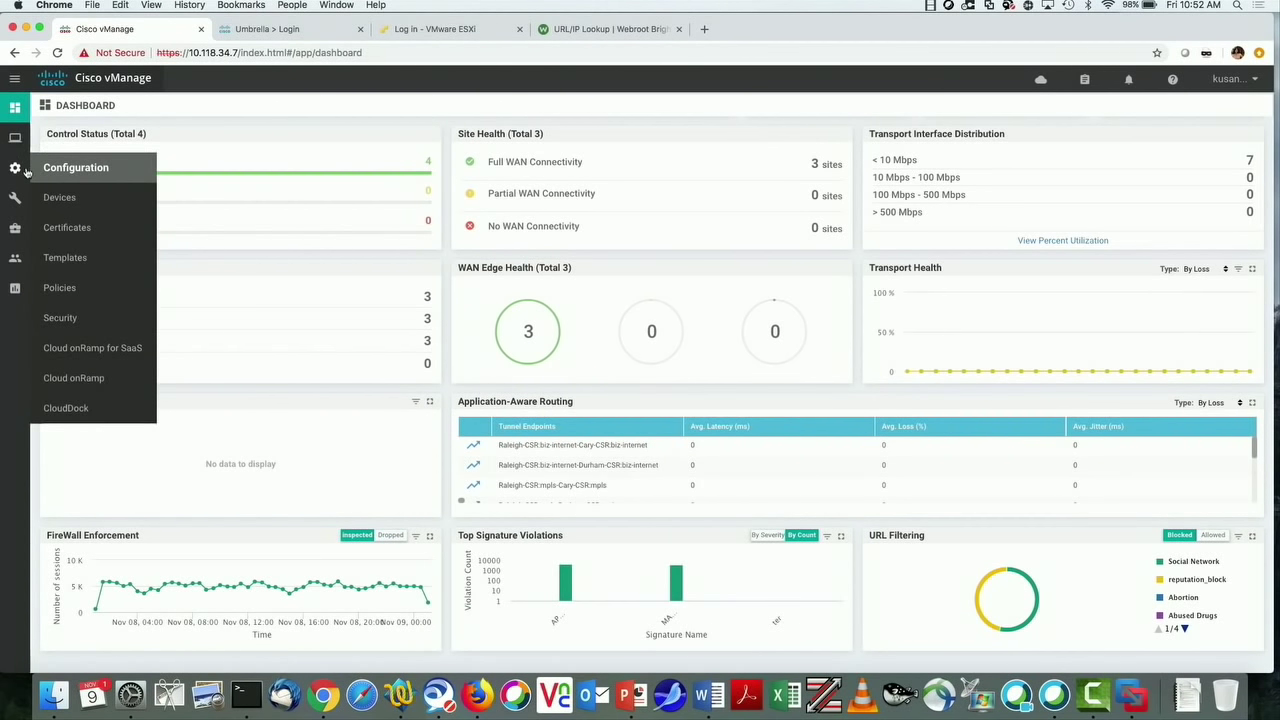
{"action": "left_click", "coordinate": [70, 318]}
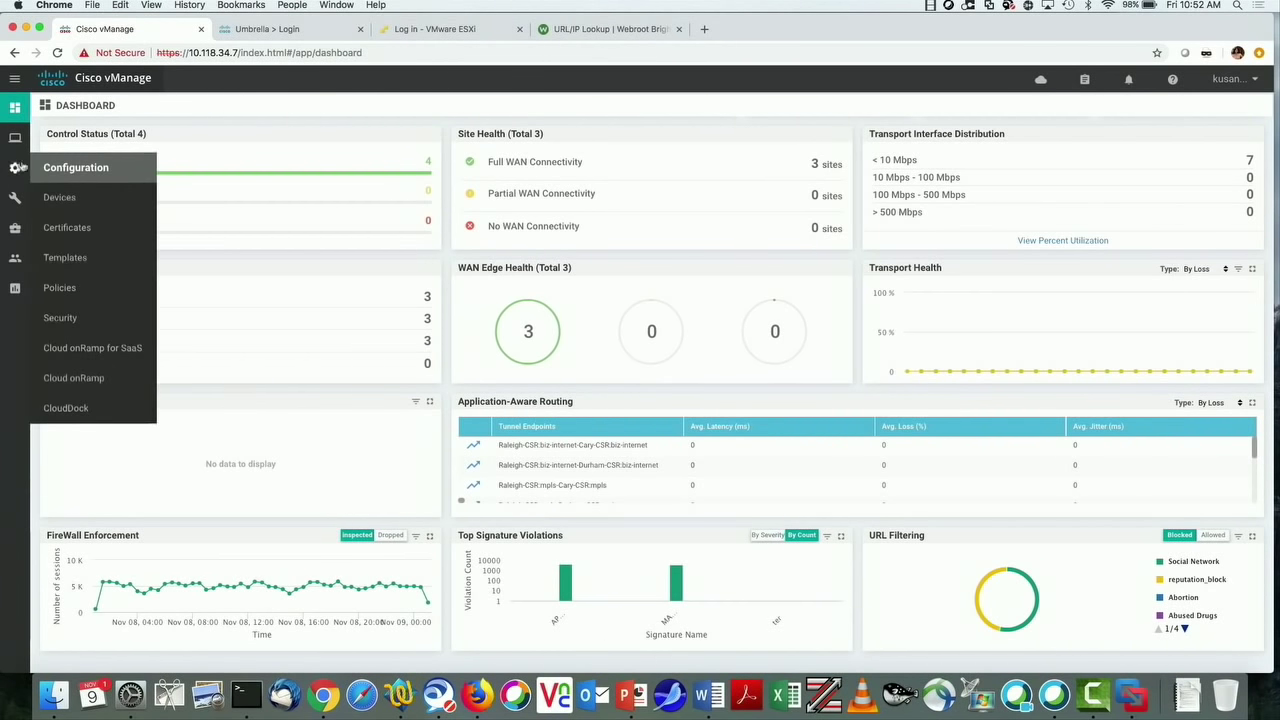
{"action": "left_click", "coordinate": [58, 316]}
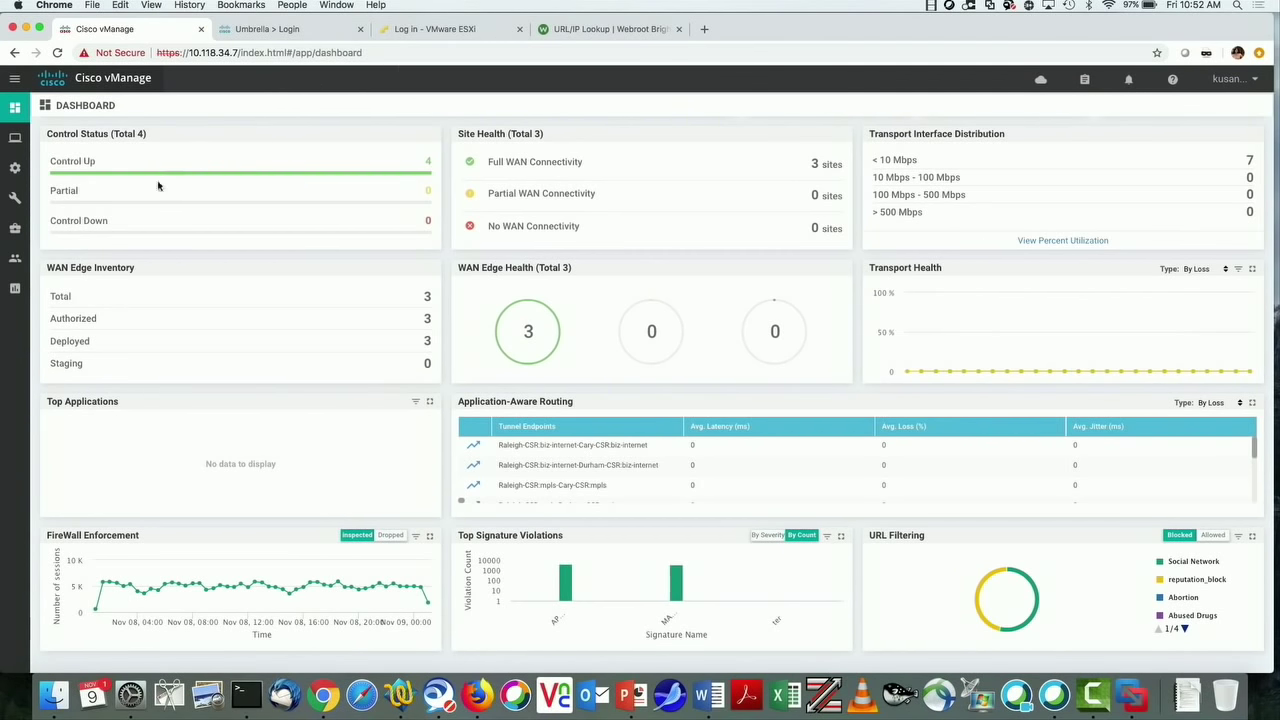
{"action": "left_click", "coordinate": [1107, 6]}
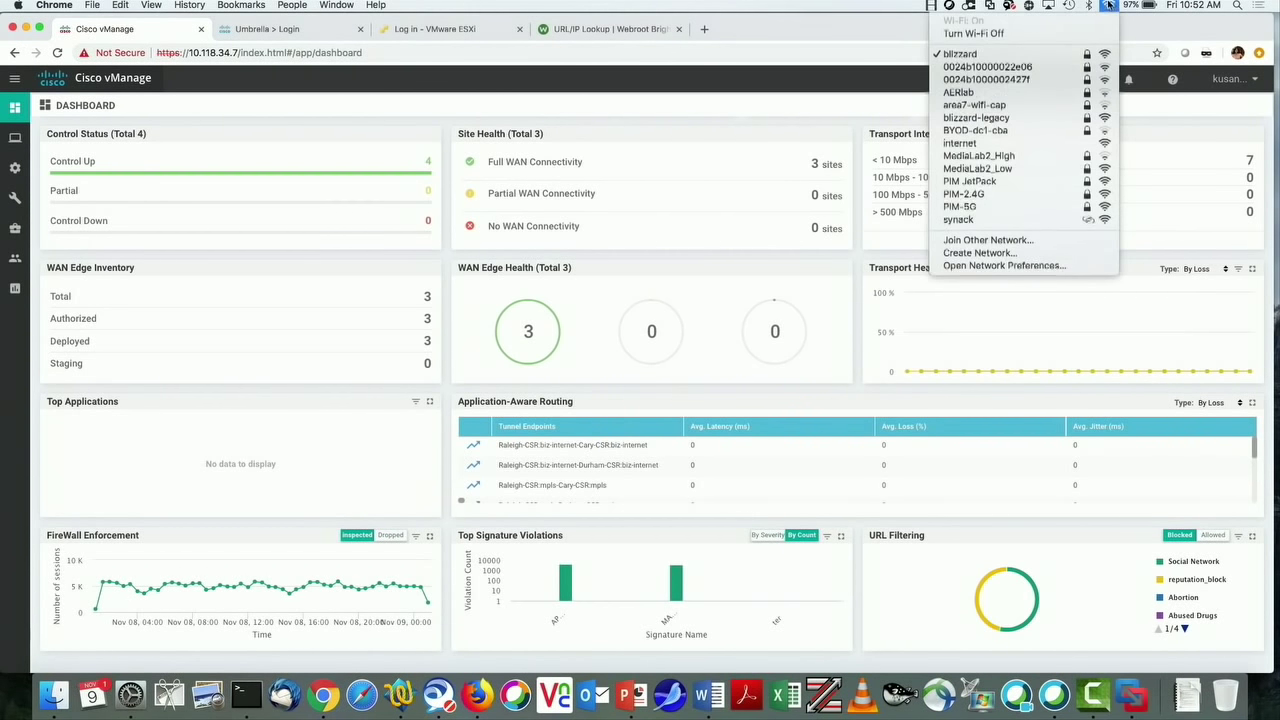
{"action": "left_click", "coordinate": [352, 349]}
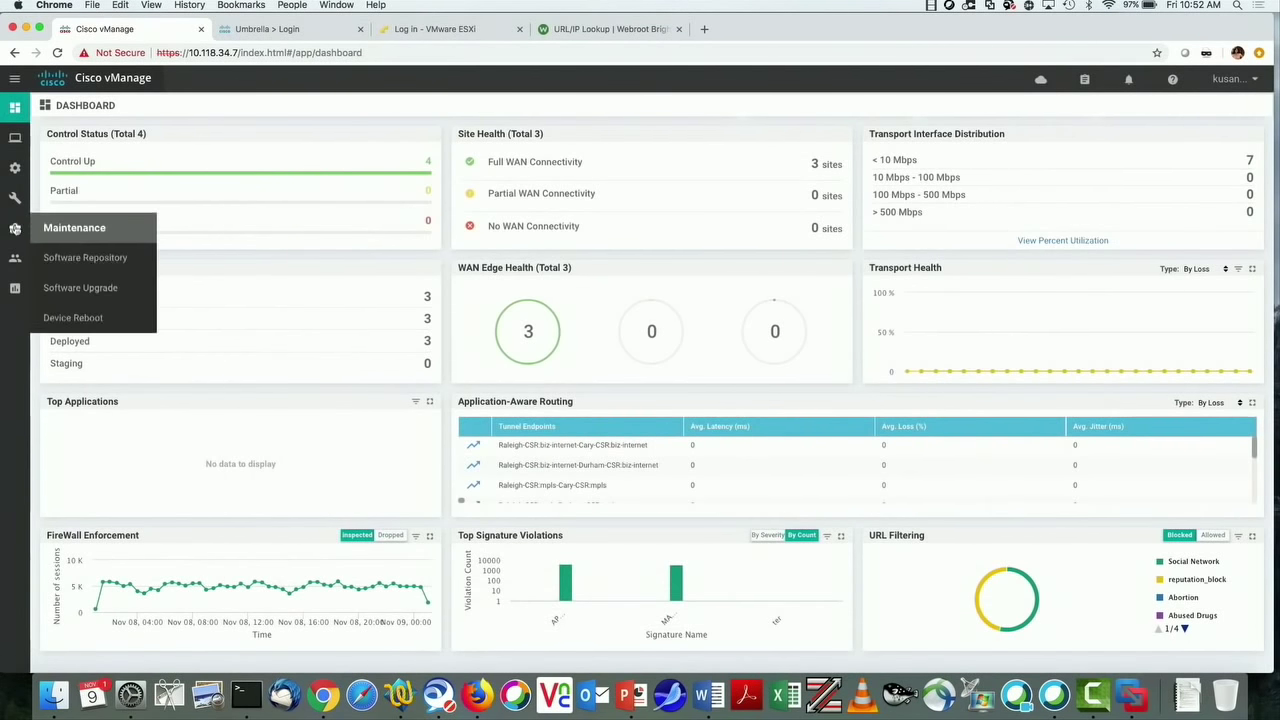
{"action": "mouse_move", "coordinate": [15, 169]}
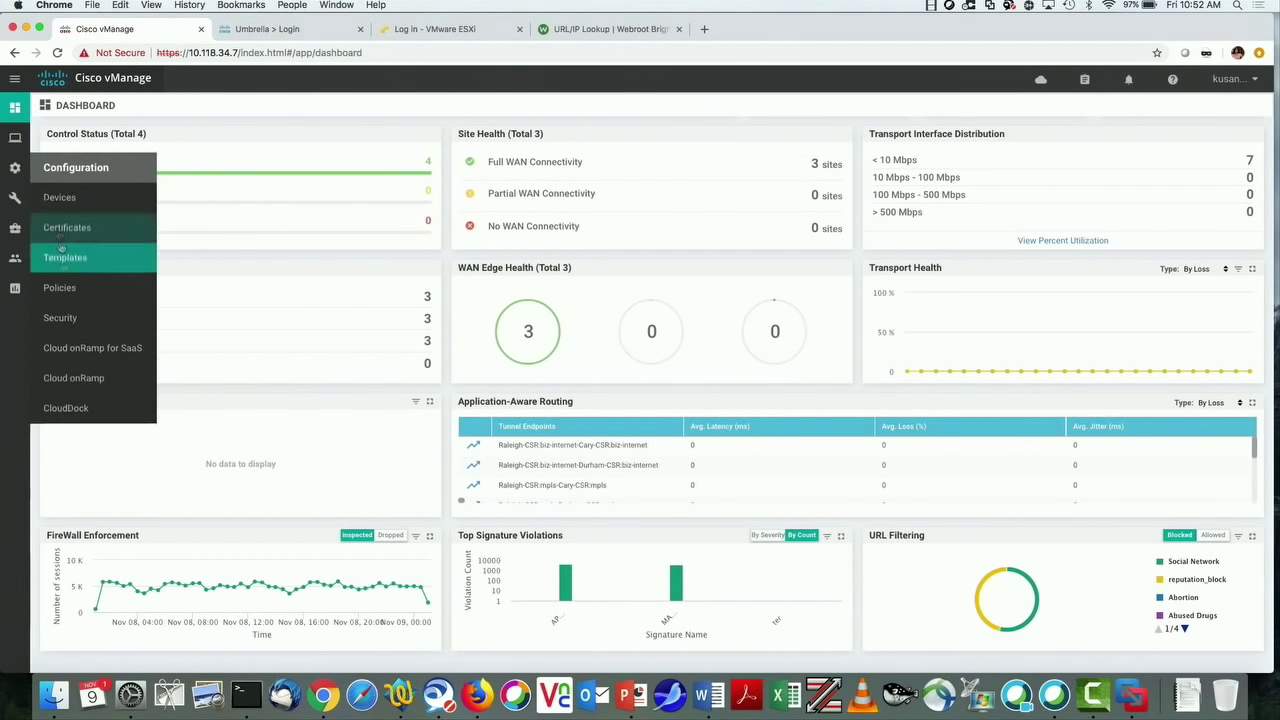
{"action": "left_click", "coordinate": [71, 317]}
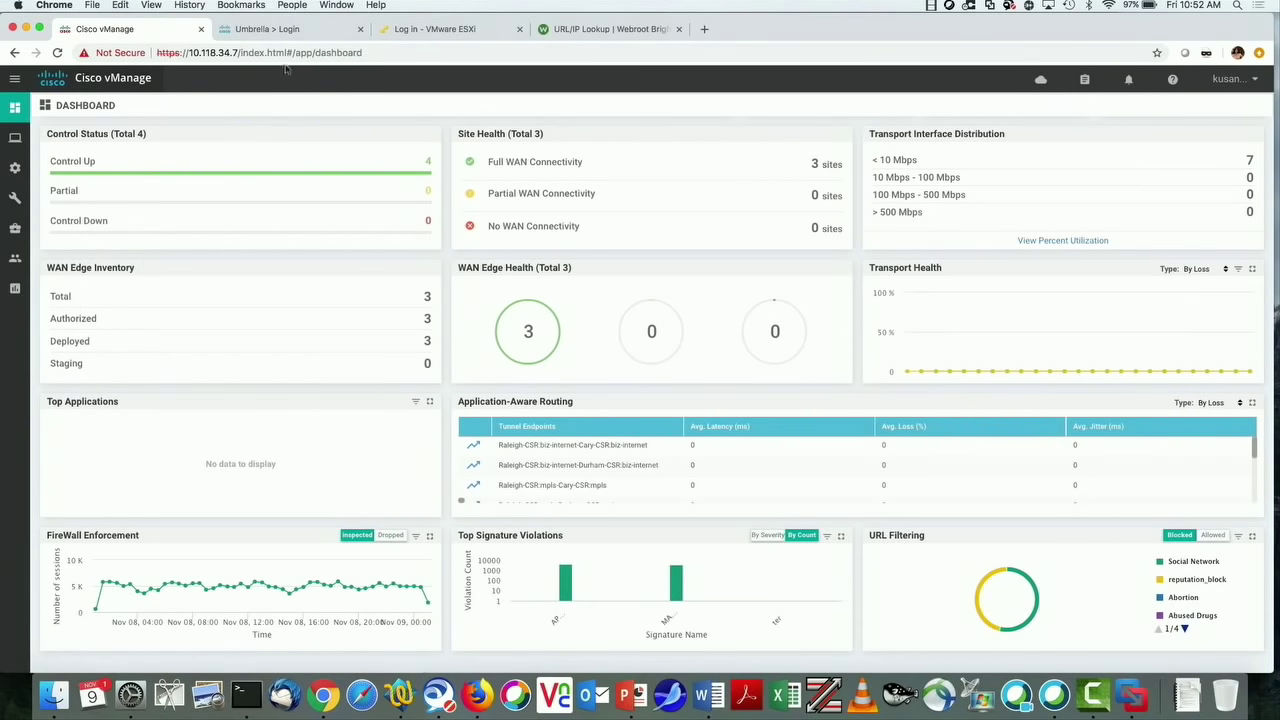
{"action": "left_click_drag", "start_coordinate": [242, 52], "coordinate": [368, 56]}
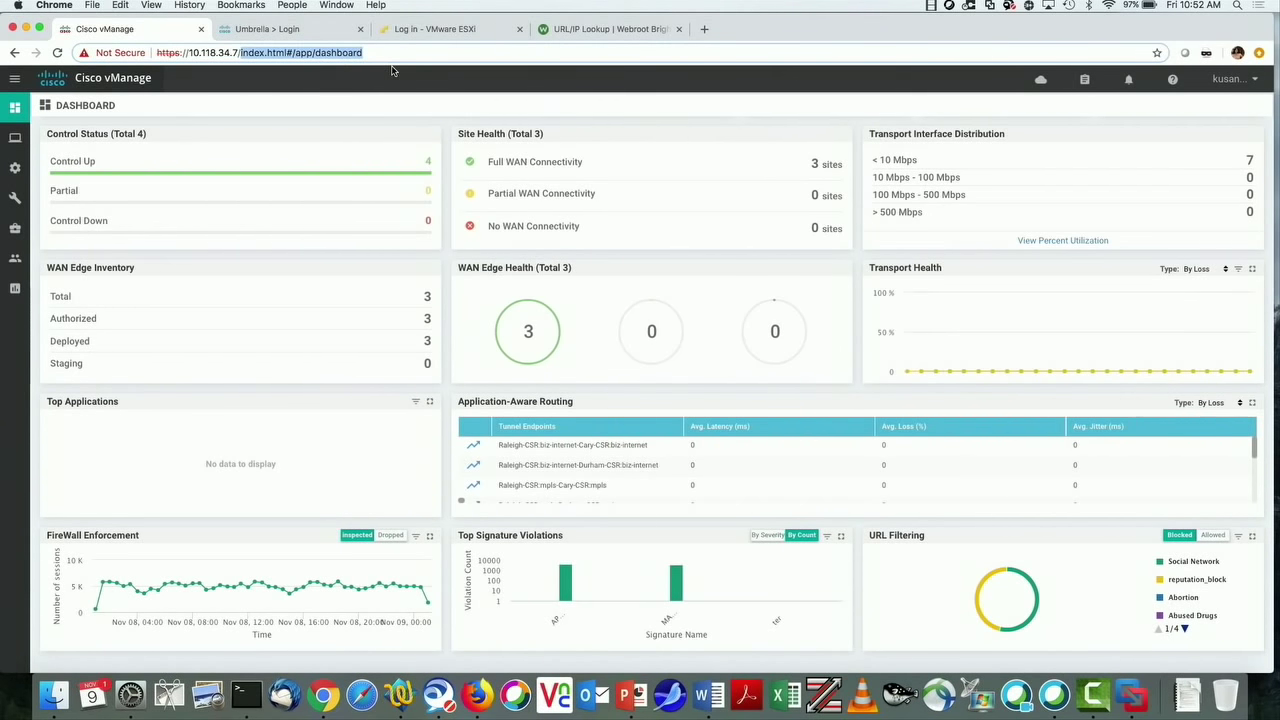
{"action": "key", "text": "BackSpace"}
{"action": "key", "text": "Return"}
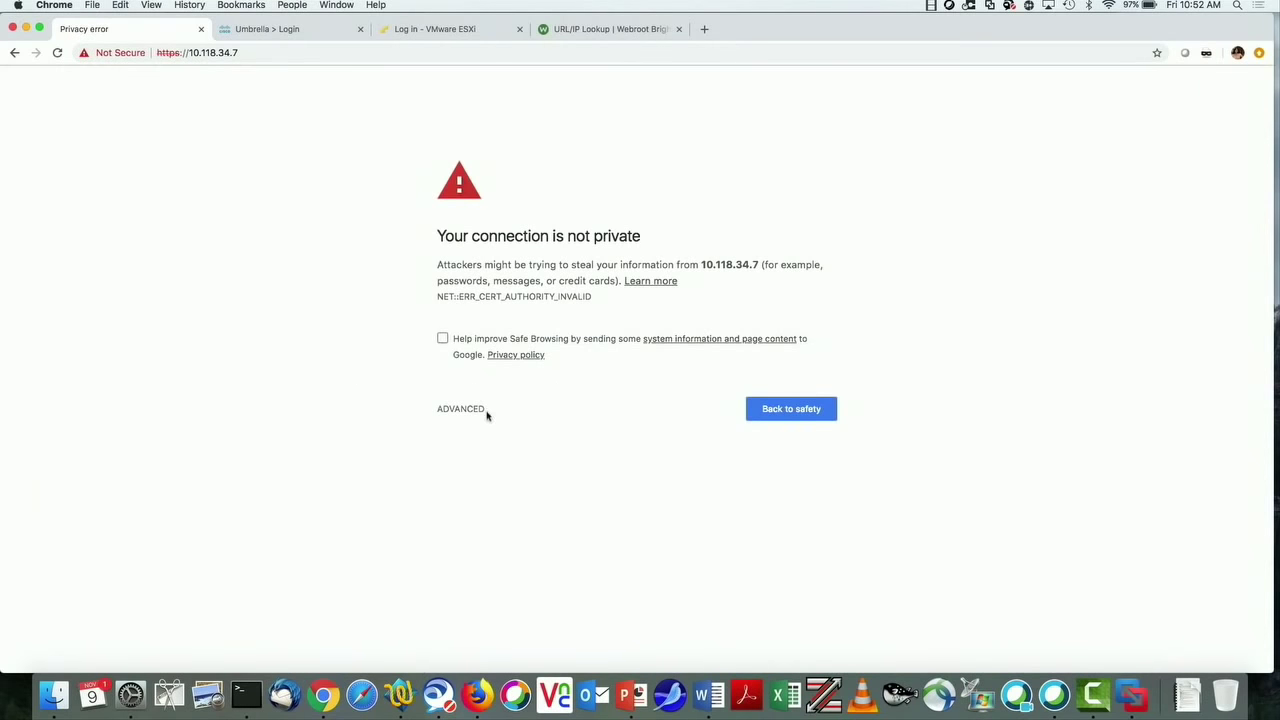
{"action": "left_click", "coordinate": [470, 409]}
{"action": "left_click", "coordinate": [521, 511]}
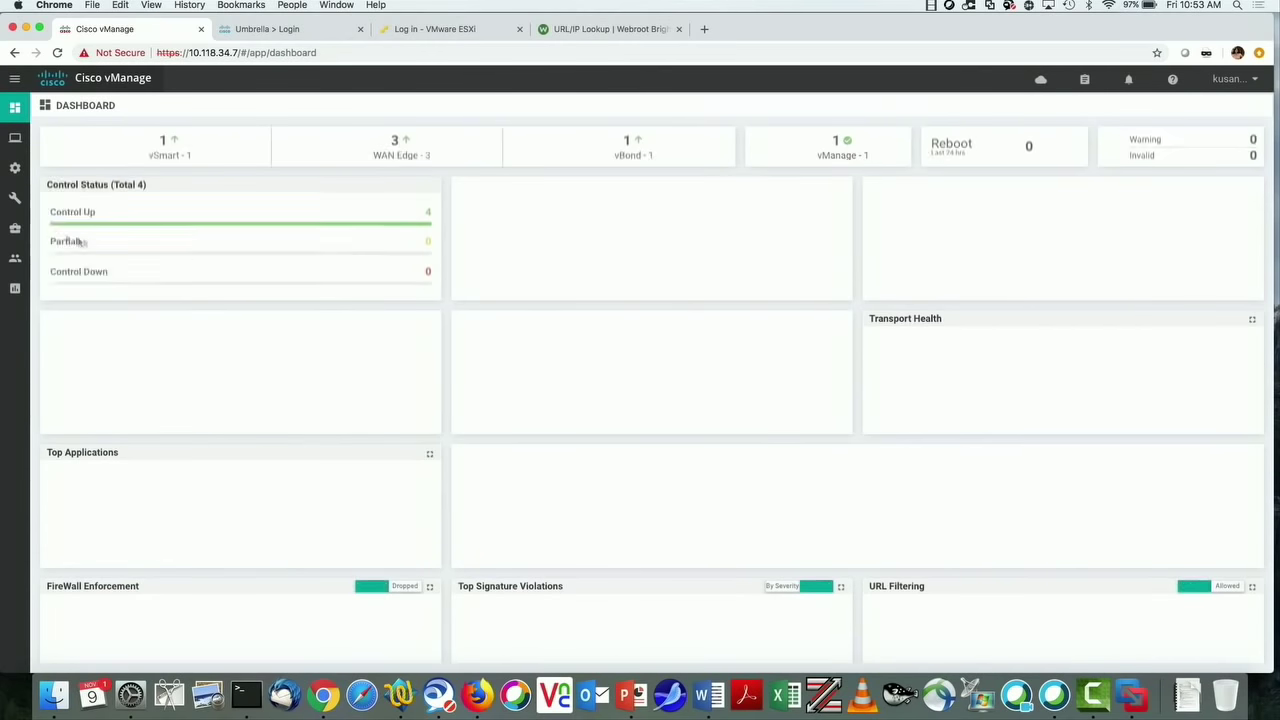
- Open the Security page of the configuration section
{"action": "mouse_move", "coordinate": [33, 197]}
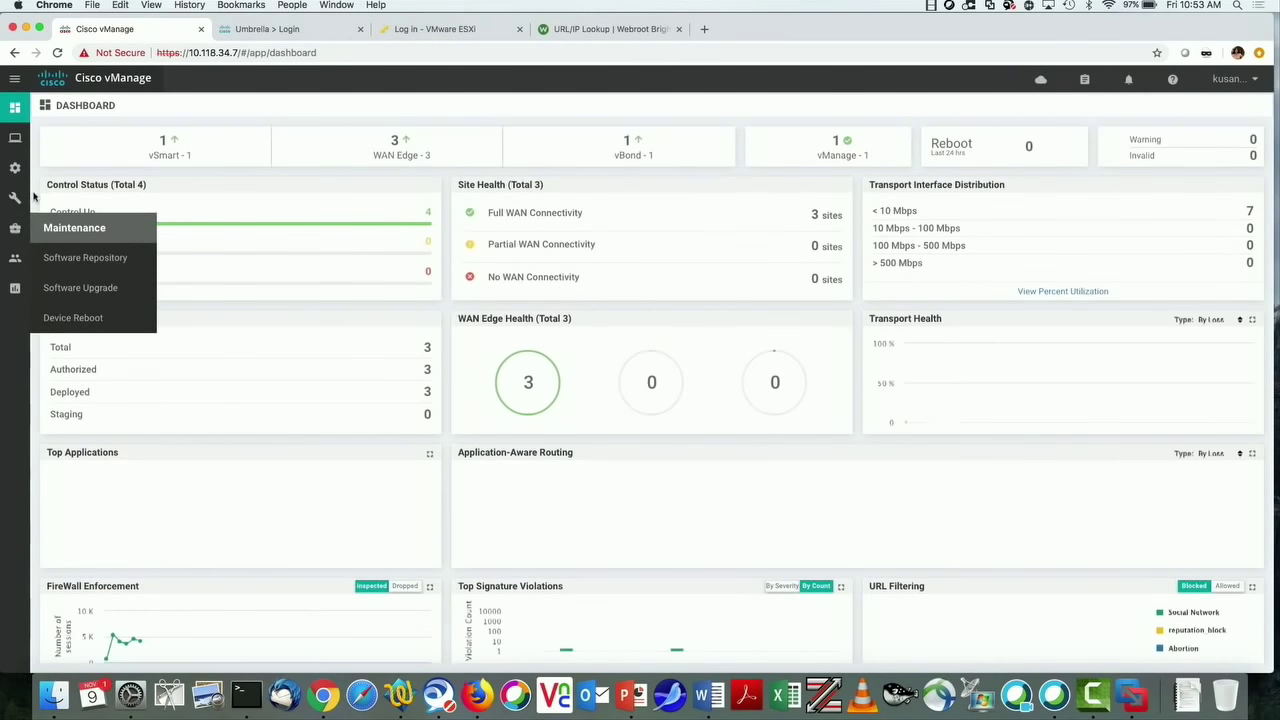
{"action": "mouse_move", "coordinate": [15, 168]}
{"action": "left_click", "coordinate": [60, 318]}
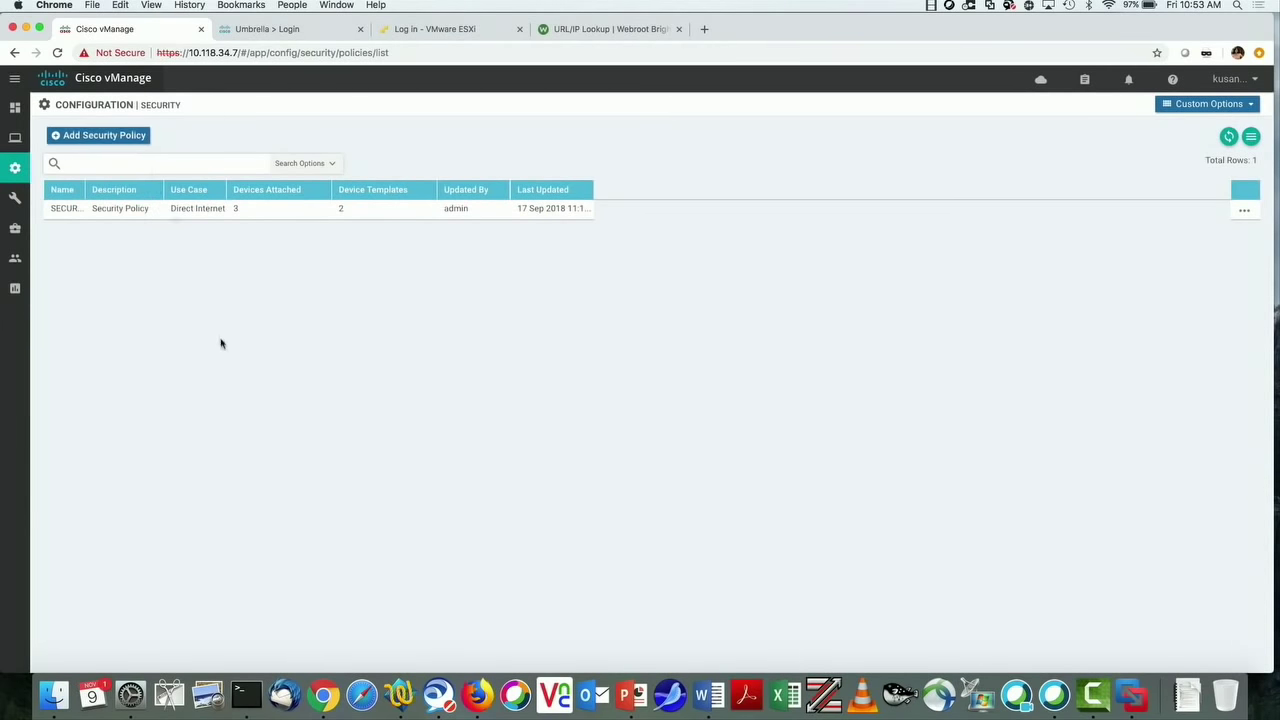
- Look through the policy scenarios and the Custom wizard's Firewall and Intrusion Prevention stages, and cancel without adding a policy
{"action": "left_click", "coordinate": [112, 136]}
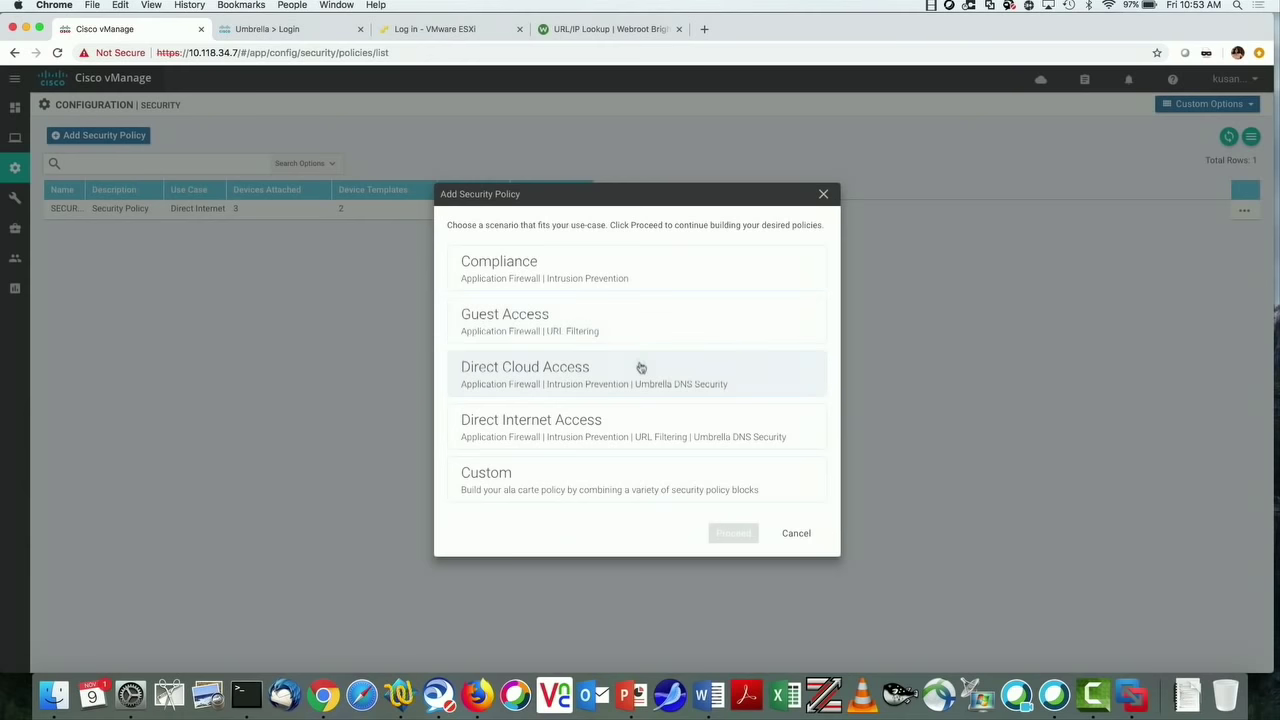
{"action": "left_click", "coordinate": [614, 478]}
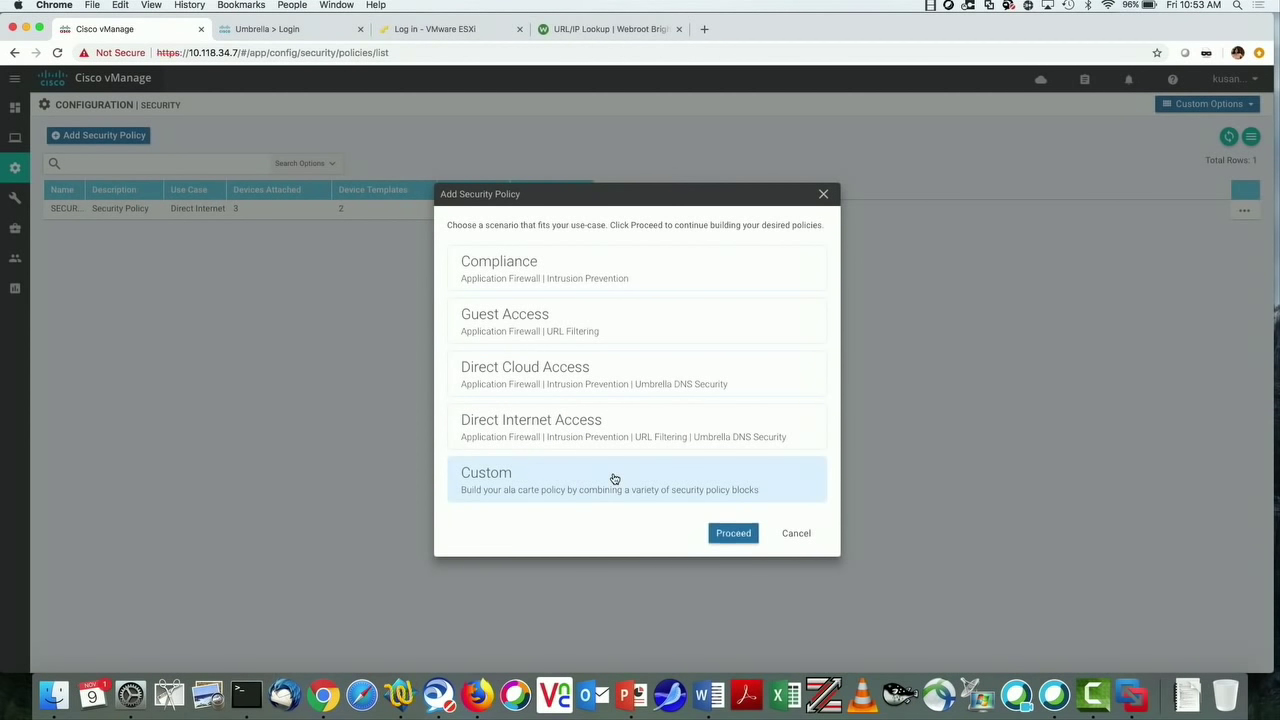
{"action": "left_click", "coordinate": [745, 532]}
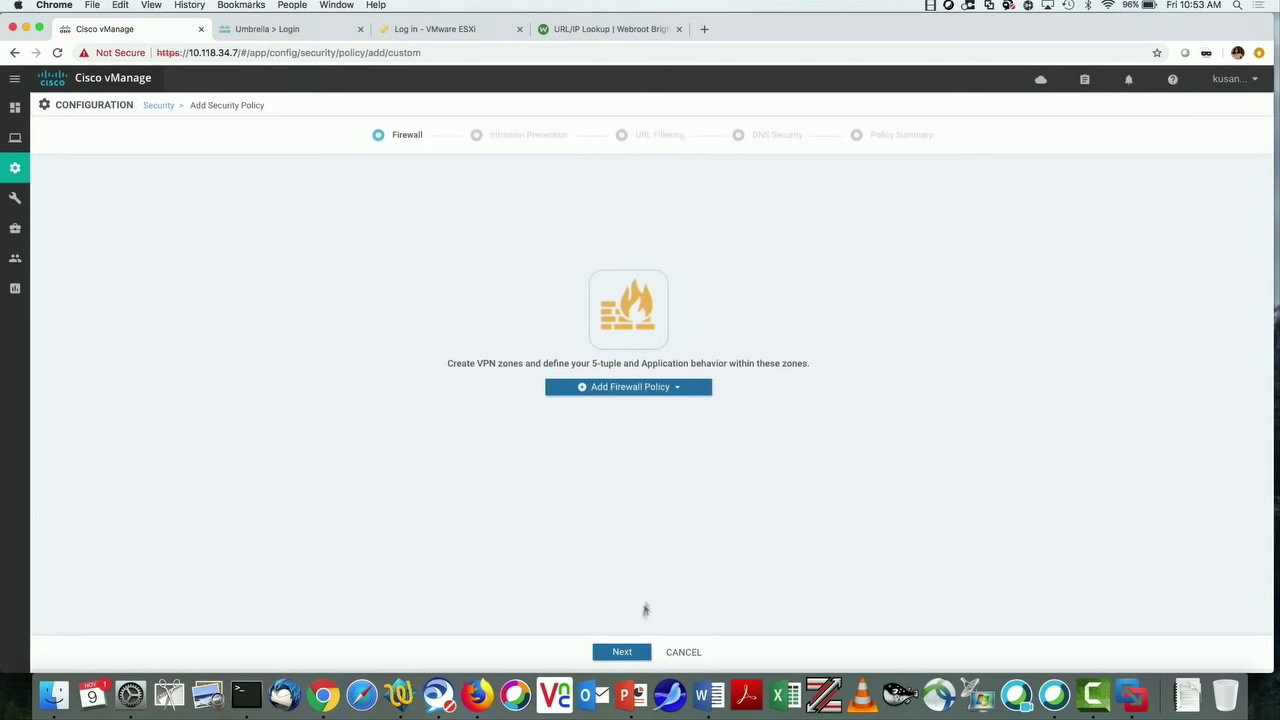
{"action": "left_click", "coordinate": [636, 652]}
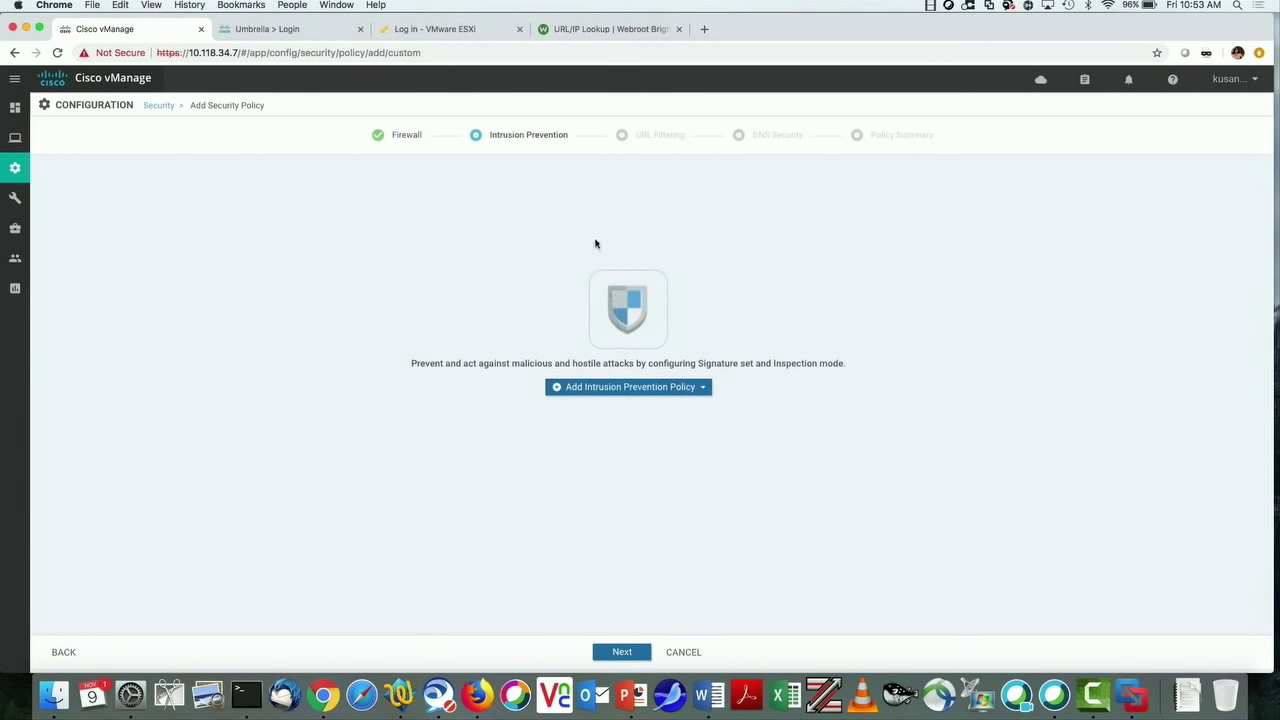
{"action": "left_click", "coordinate": [685, 652]}
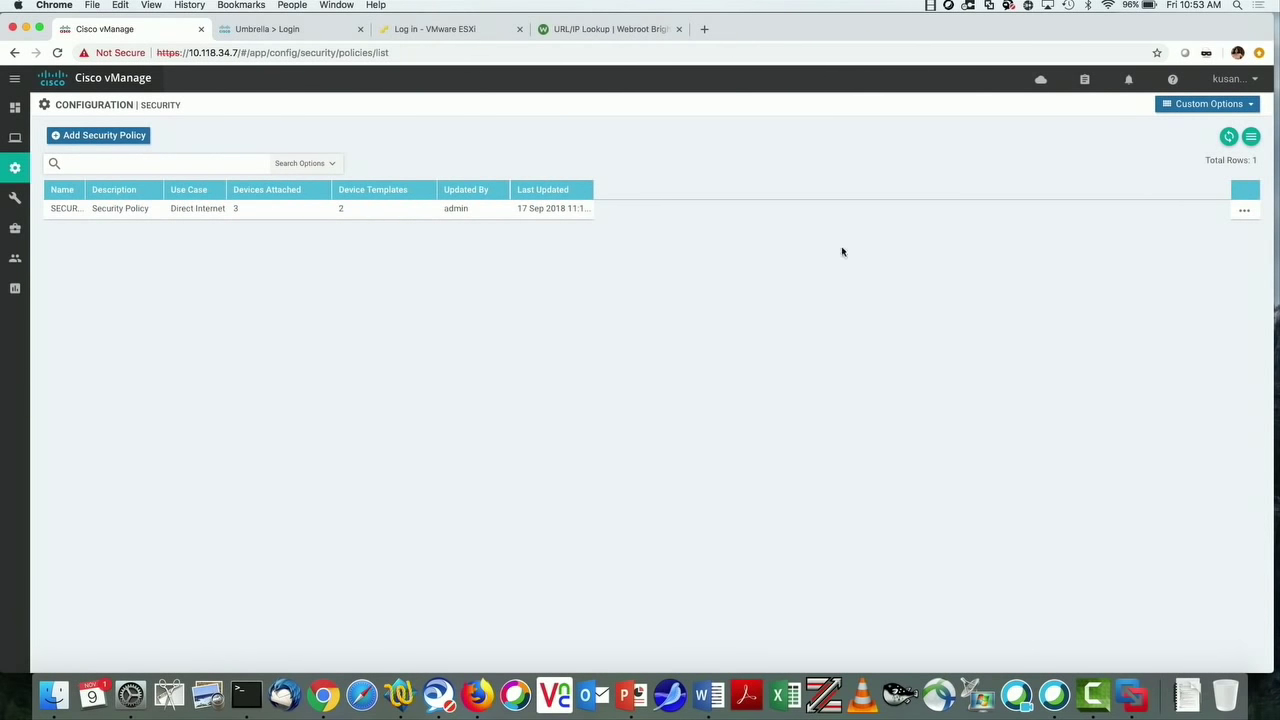
- Open the existing security policy for editing and show its Firewall section
{"action": "left_click", "coordinate": [1247, 212]}
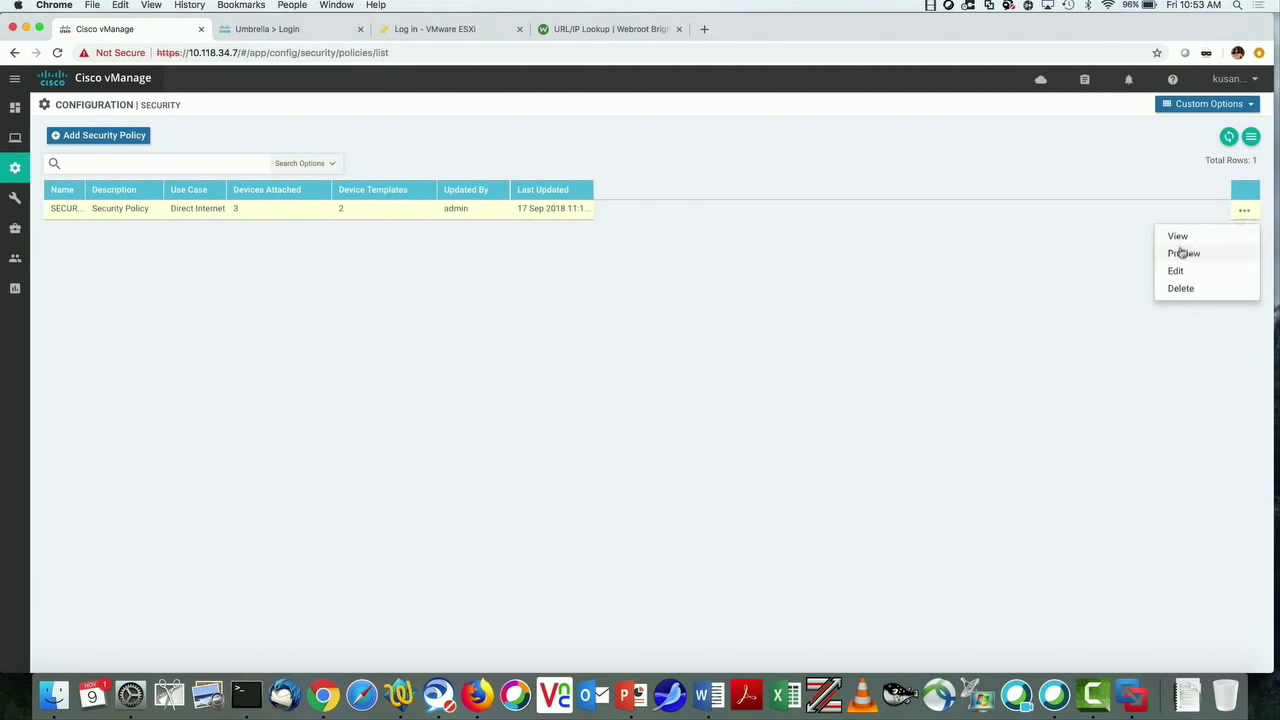
{"action": "left_click", "coordinate": [1177, 271]}
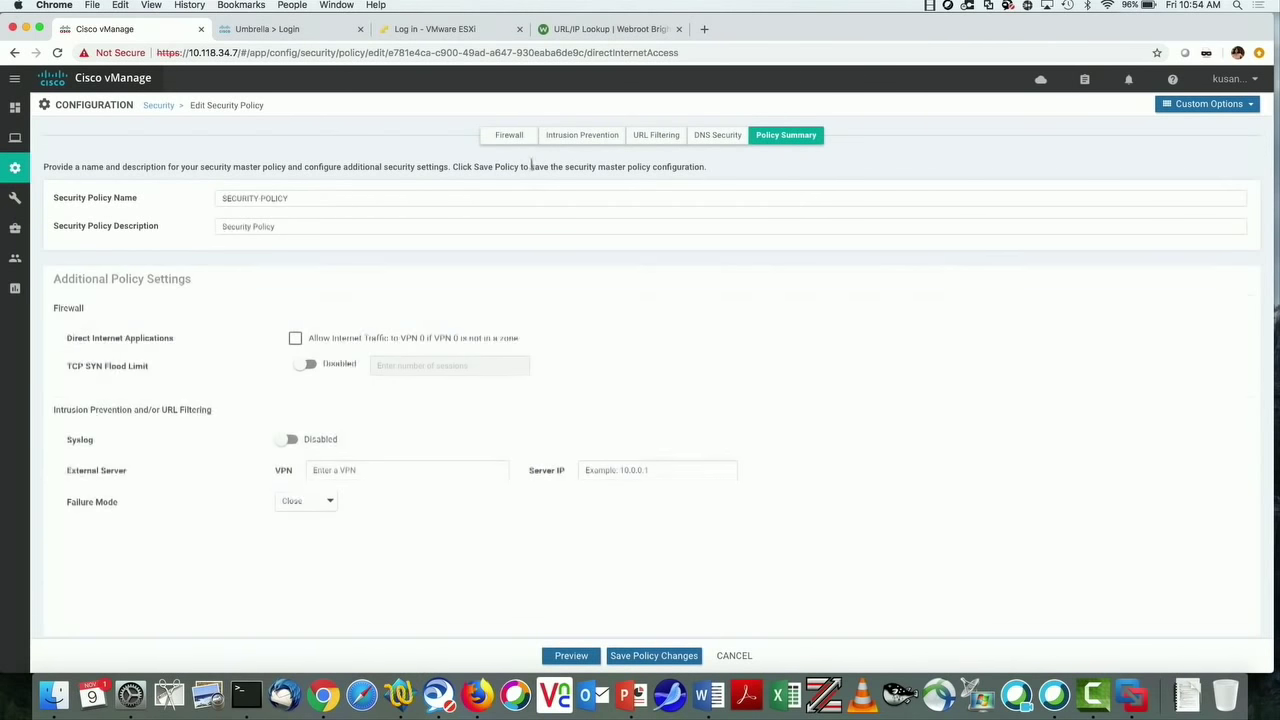
{"action": "left_click", "coordinate": [514, 136]}
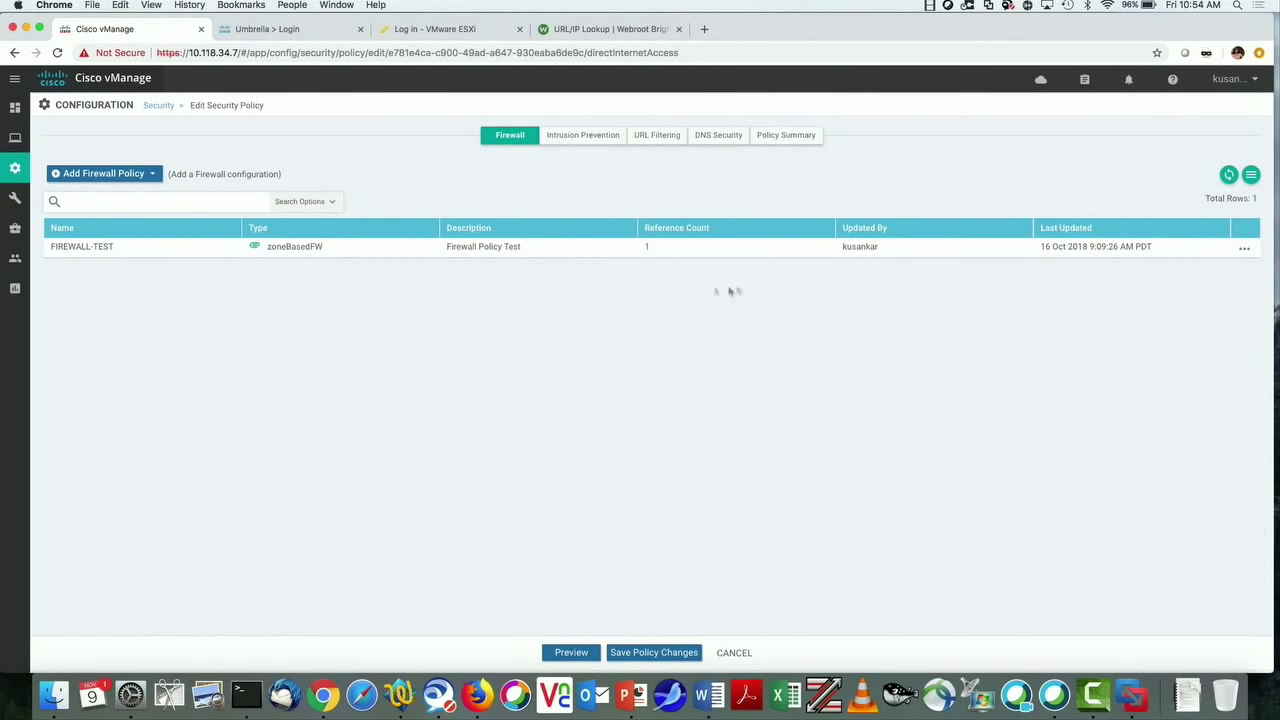
- Open the FIREWALL-TEST policy for editing, review its match conditions and actions, and leave without saving
{"action": "left_click", "coordinate": [1244, 248]}
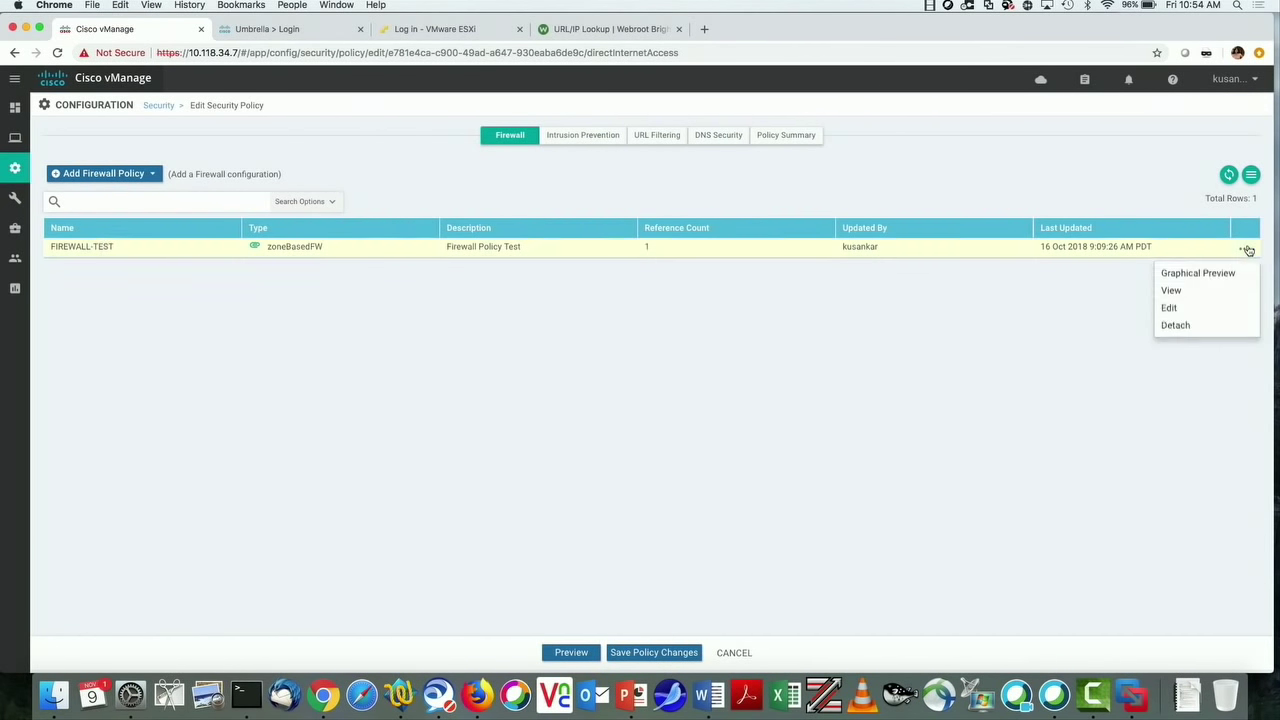
{"action": "left_click", "coordinate": [1168, 309]}
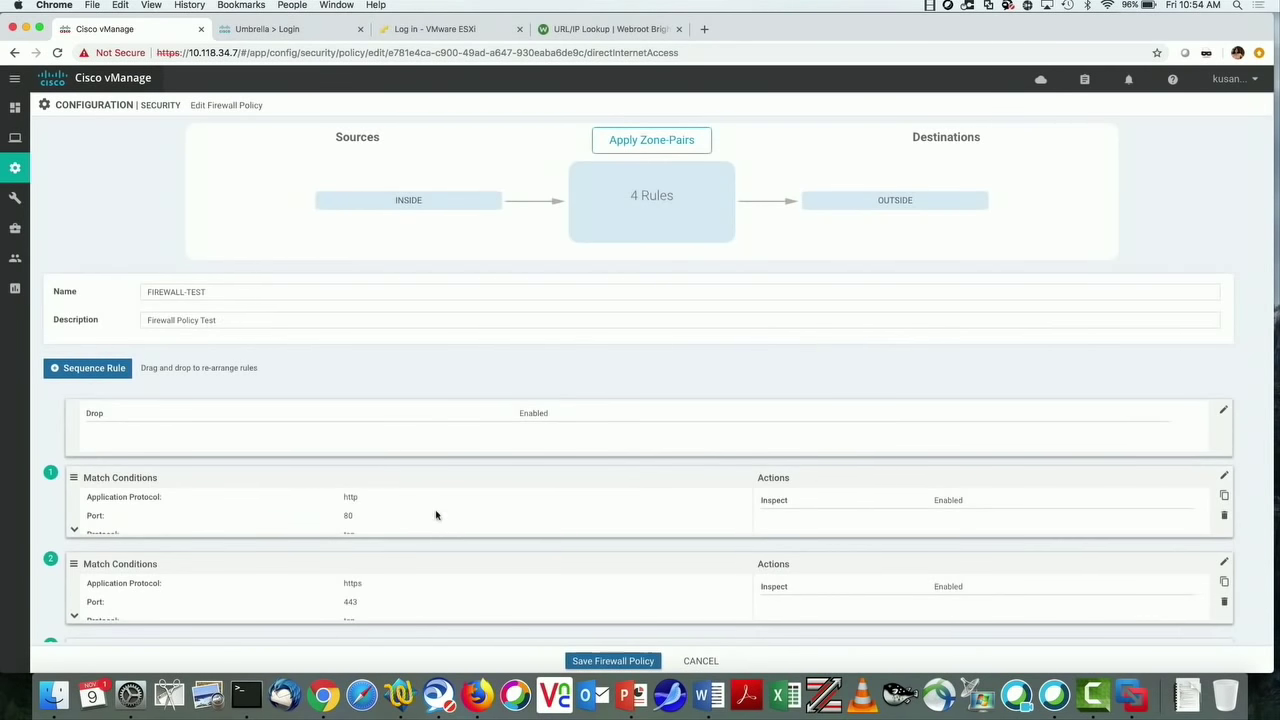
{"action": "scroll", "coordinate": [436, 515], "scroll_direction": "down", "scroll_amount": 1}
{"action": "scroll", "coordinate": [412, 490], "scroll_direction": "down", "scroll_amount": 2}
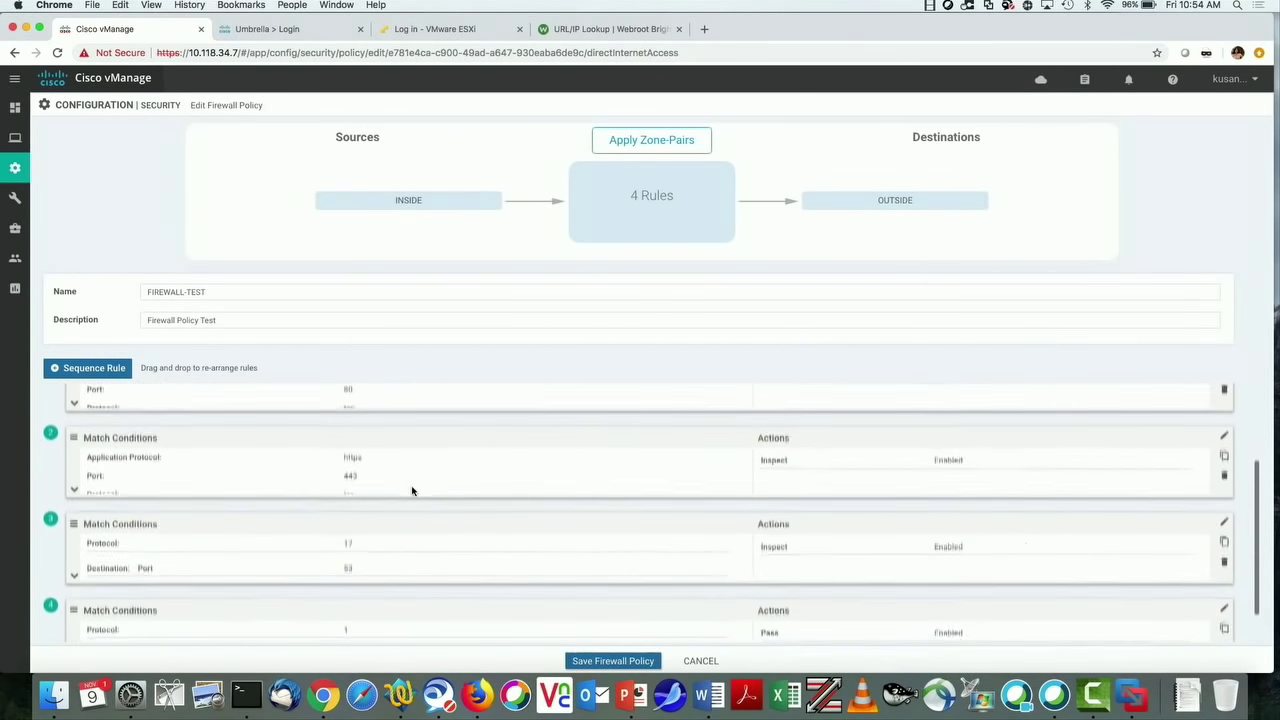
{"action": "scroll", "coordinate": [412, 490], "scroll_direction": "down", "scroll_amount": 1}
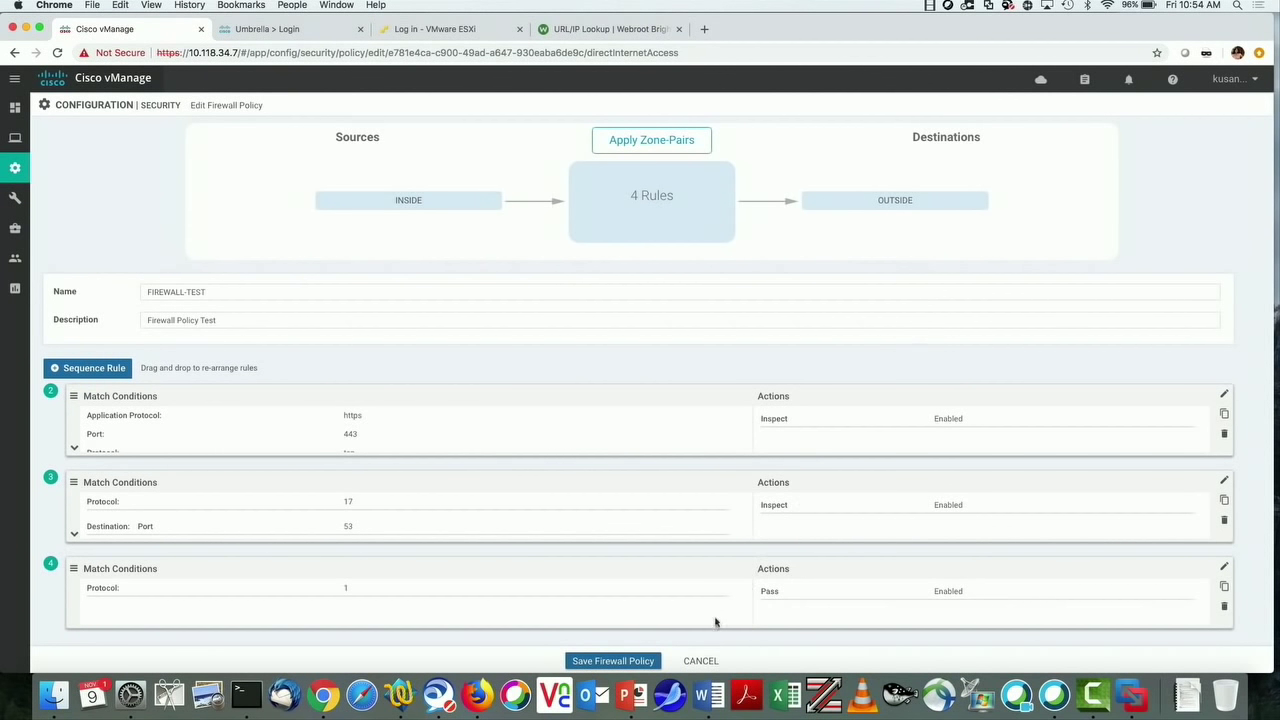
{"action": "left_click", "coordinate": [700, 661]}
- Open the intrusion prevention policy of this security policy for editing
{"action": "left_click", "coordinate": [598, 141]}
{"action": "left_click", "coordinate": [1244, 248]}
{"action": "left_click", "coordinate": [1193, 316]}
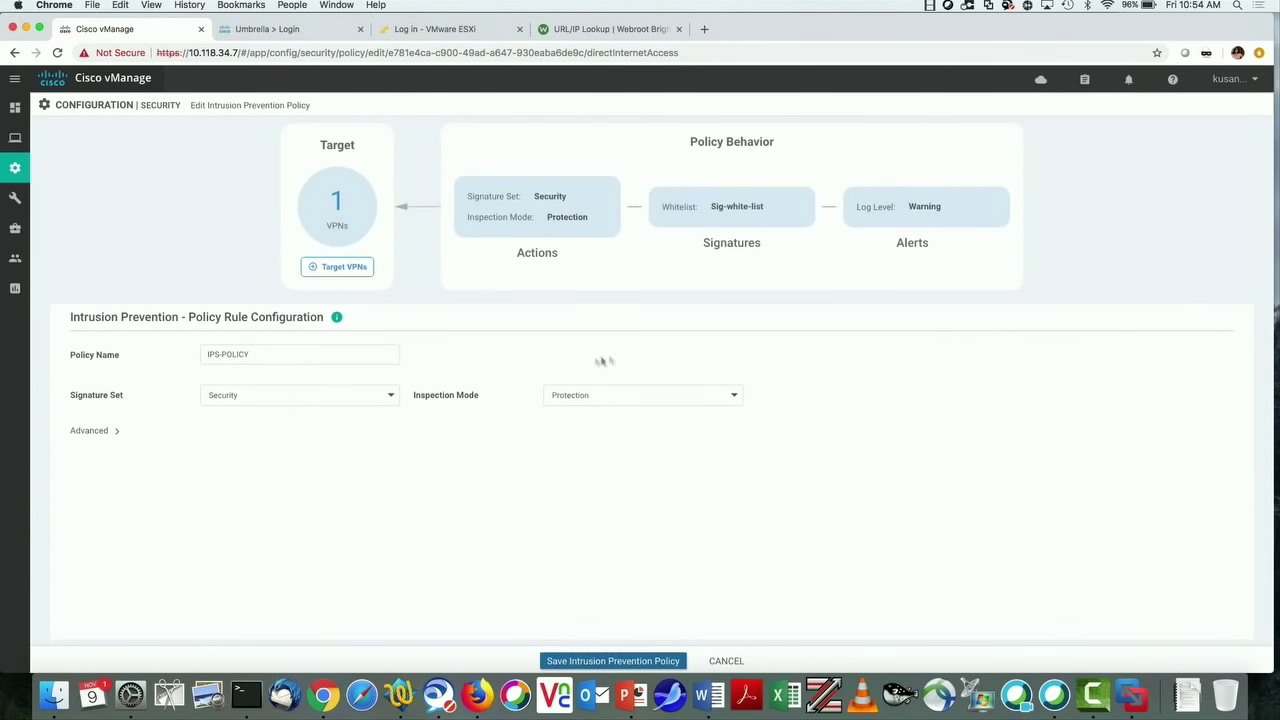
- Review the available Signature Set and Inspection Mode options of IPS-POLICY without changing either selection
{"action": "left_click", "coordinate": [391, 398]}
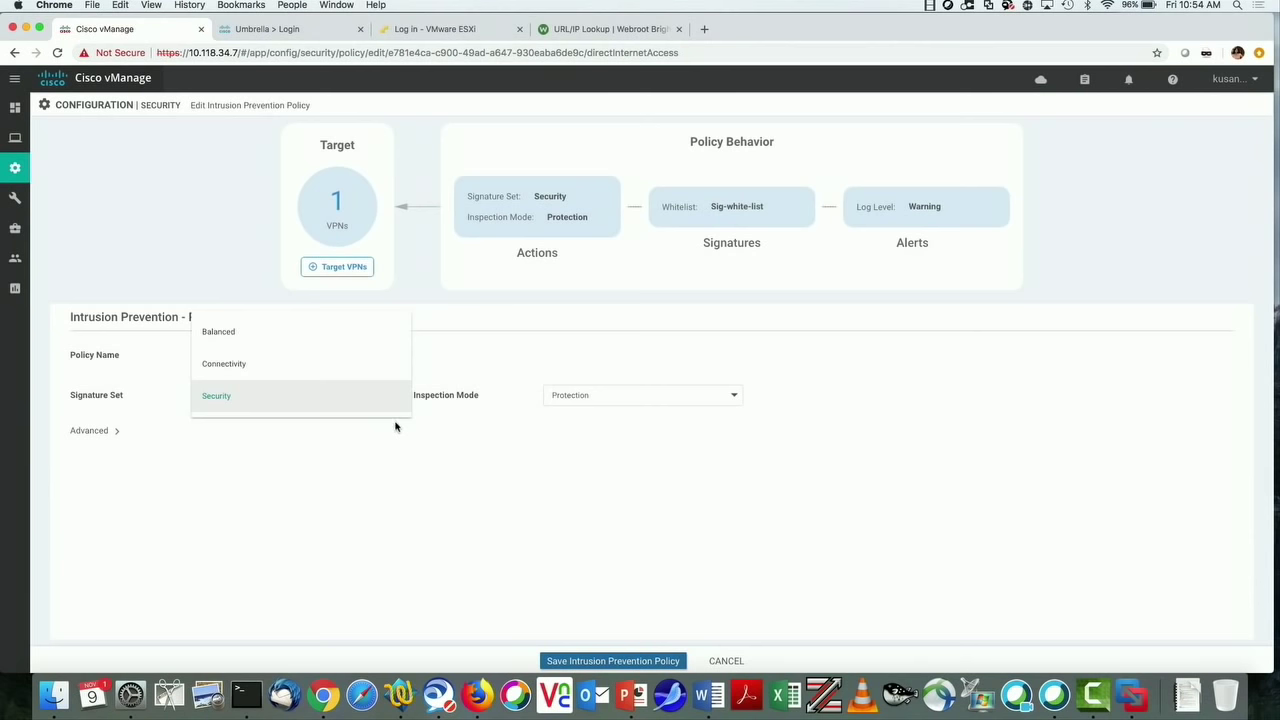
{"action": "left_click", "coordinate": [373, 482]}
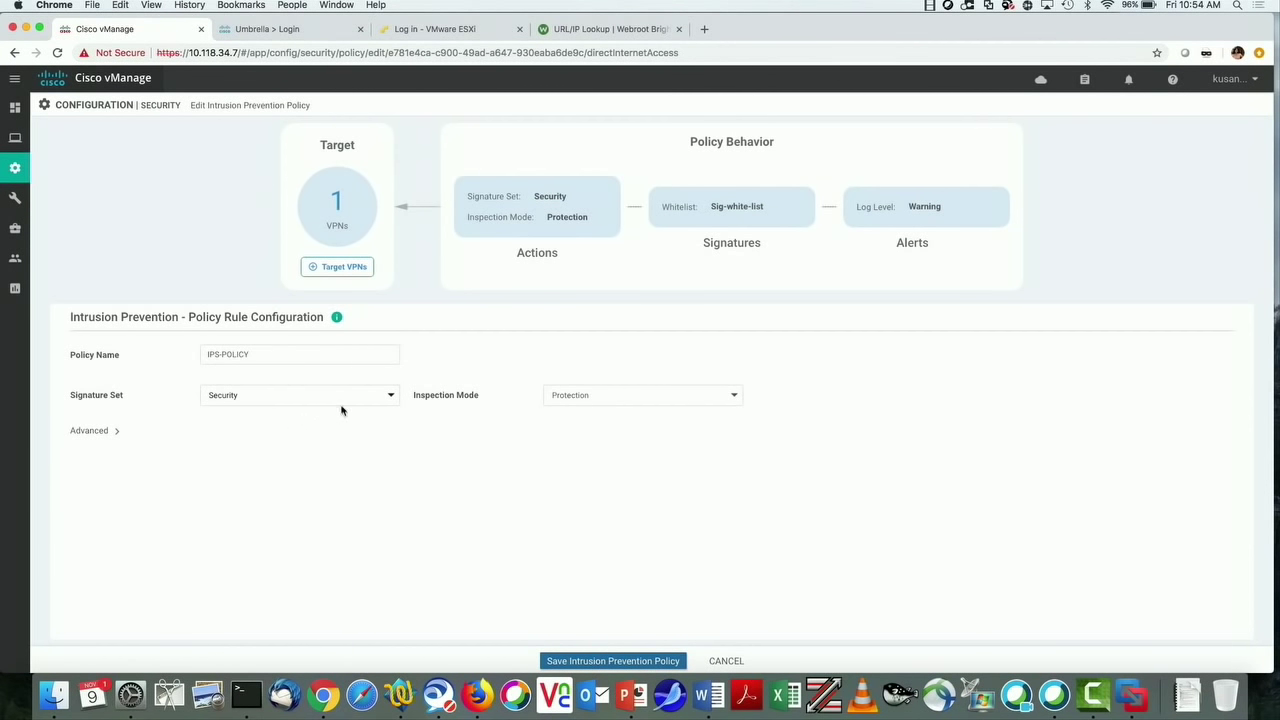
{"action": "left_click", "coordinate": [624, 401]}
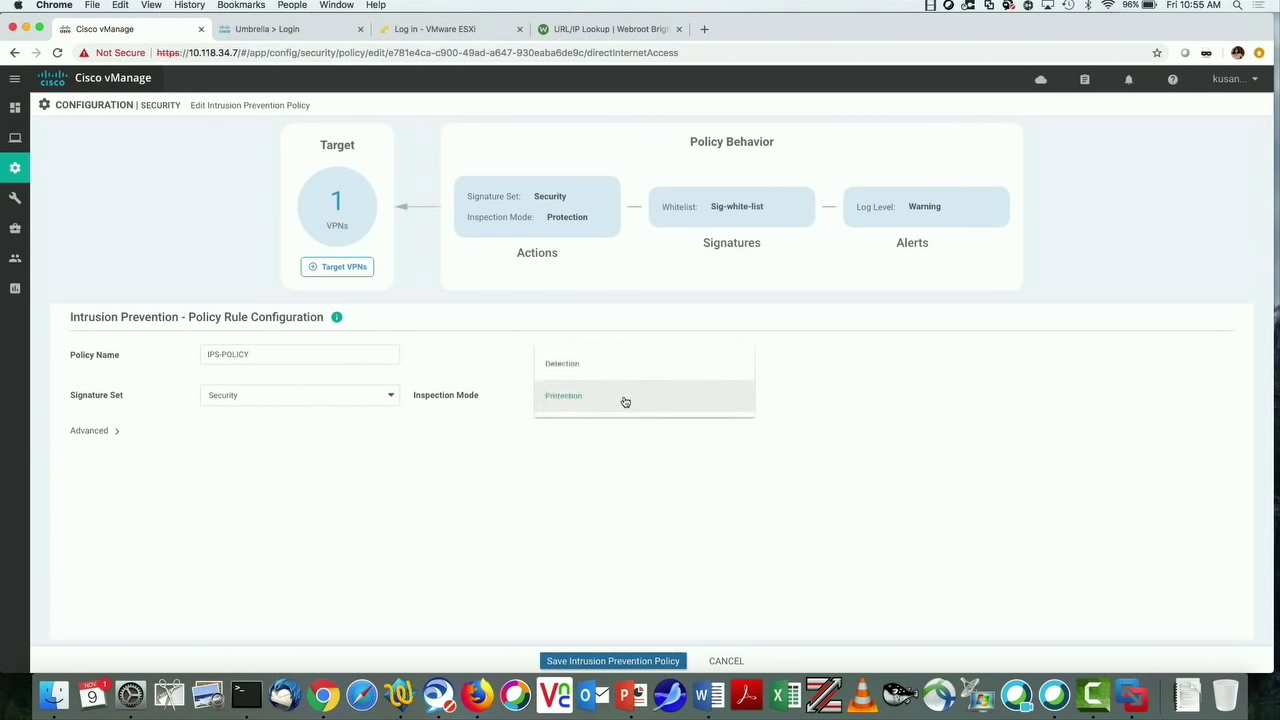
{"action": "left_click", "coordinate": [665, 481]}
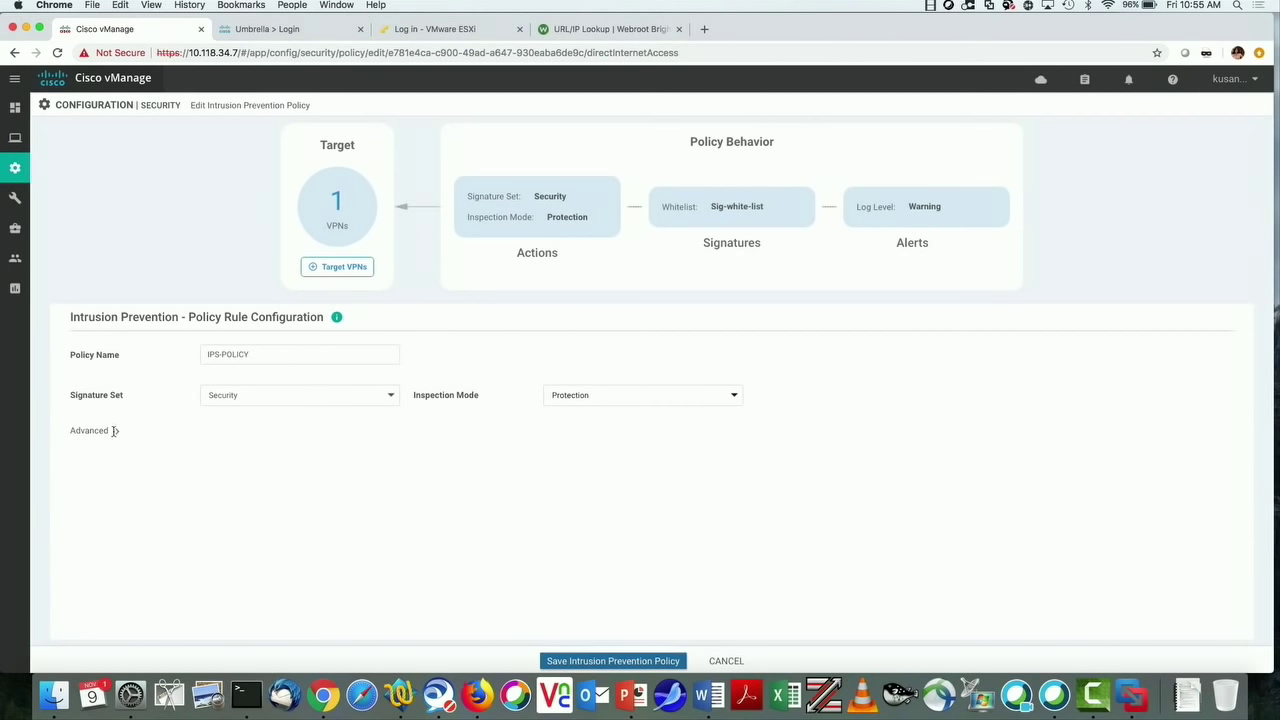
- Expand the advanced intrusion prevention settings, view the Sig-white-list signatures, and open the form for a new signature list
{"action": "left_click", "coordinate": [114, 430]}
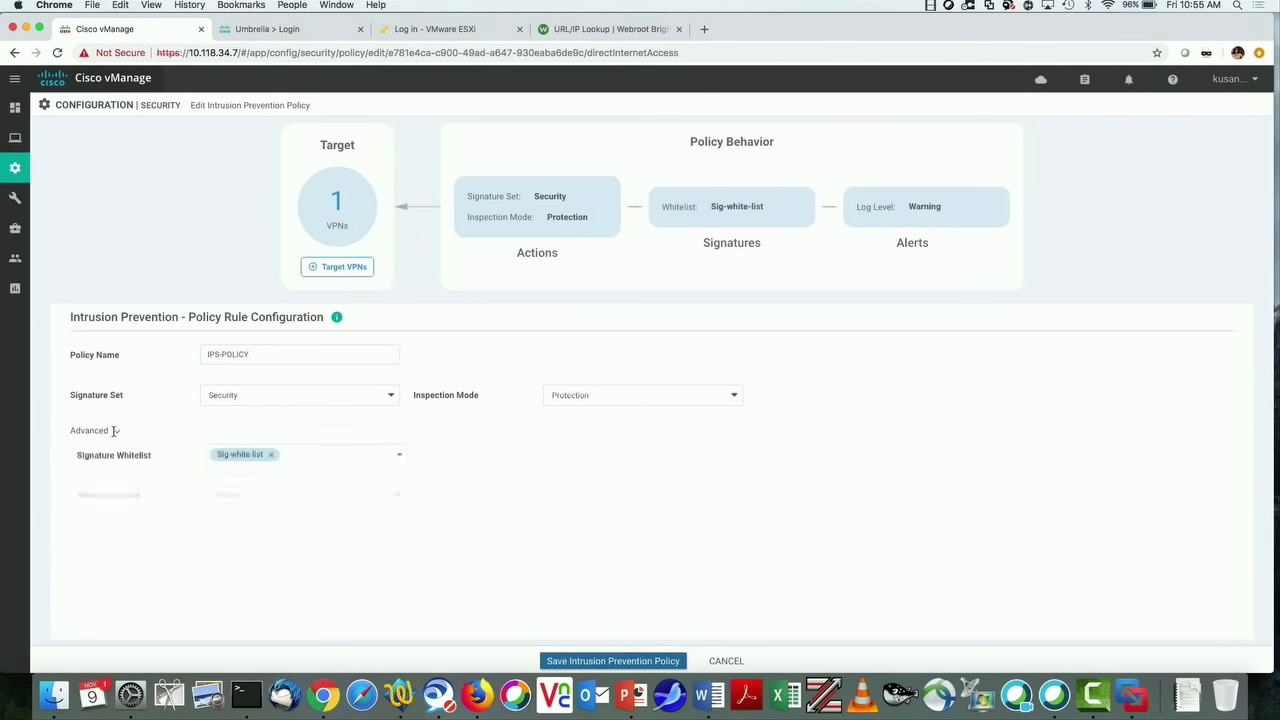
{"action": "left_click", "coordinate": [341, 462]}
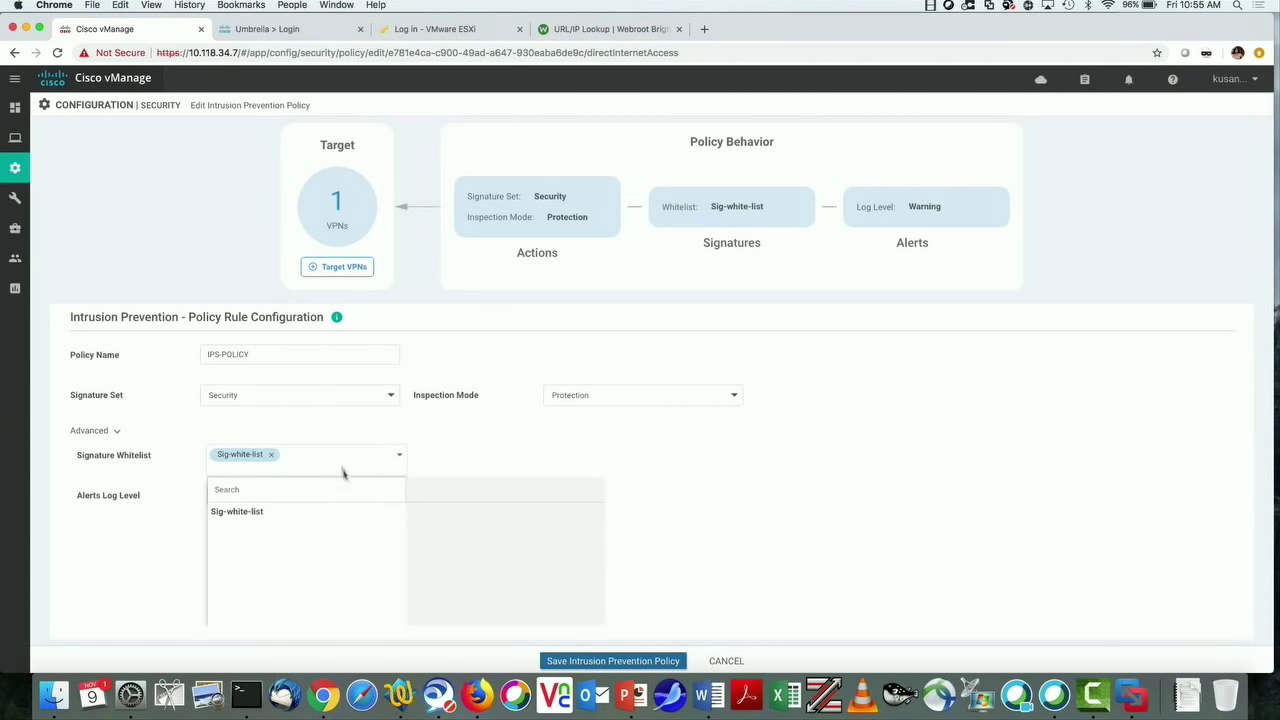
{"action": "scroll", "coordinate": [366, 514], "scroll_direction": "down", "scroll_amount": 2}
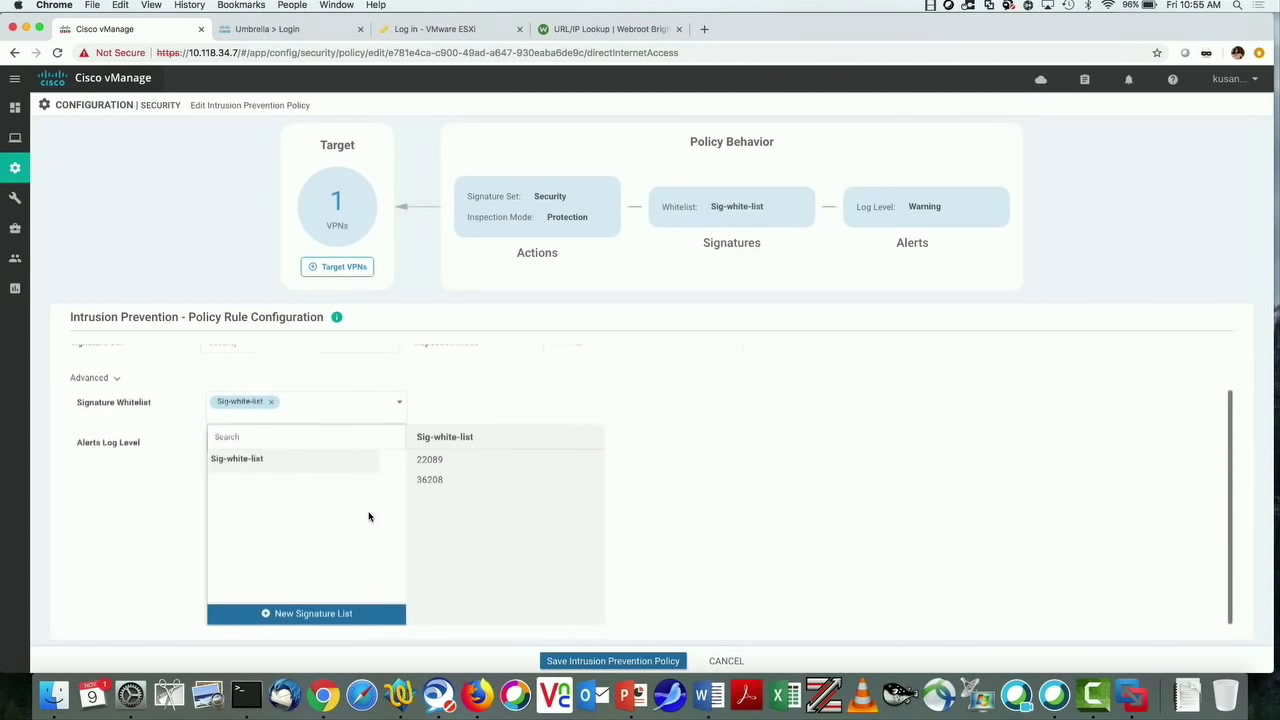
{"action": "left_click", "coordinate": [310, 614]}
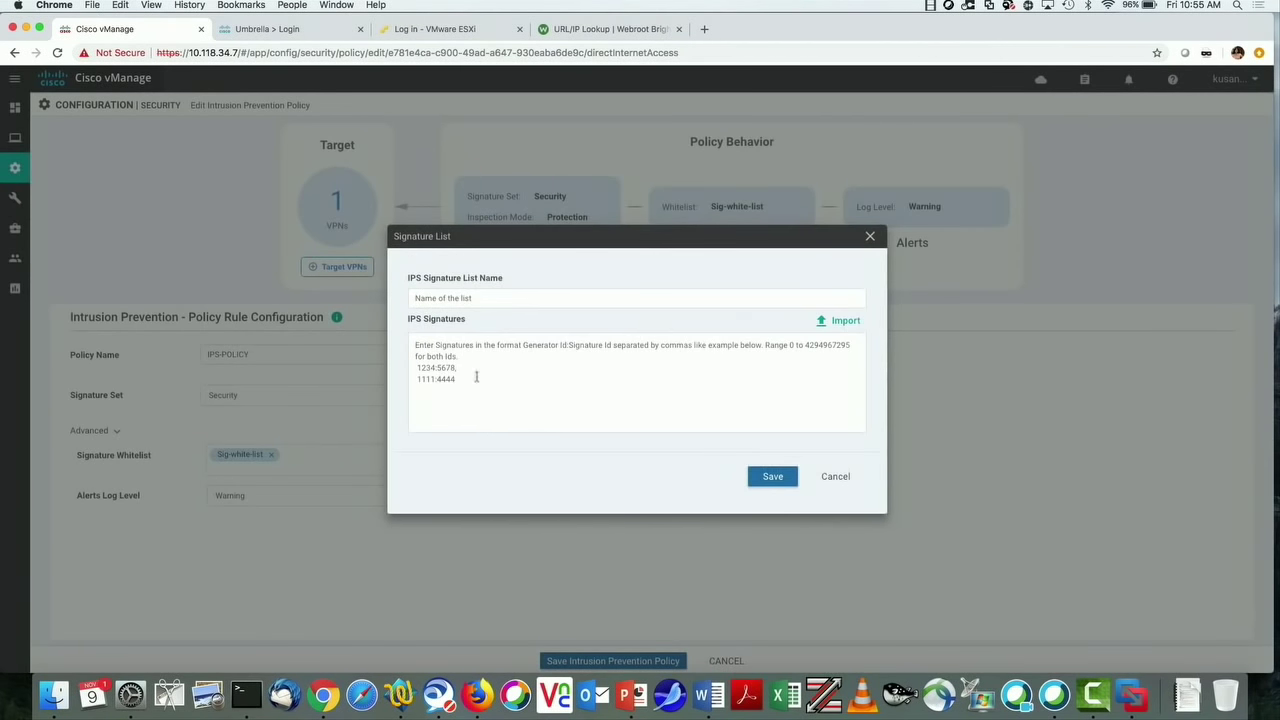